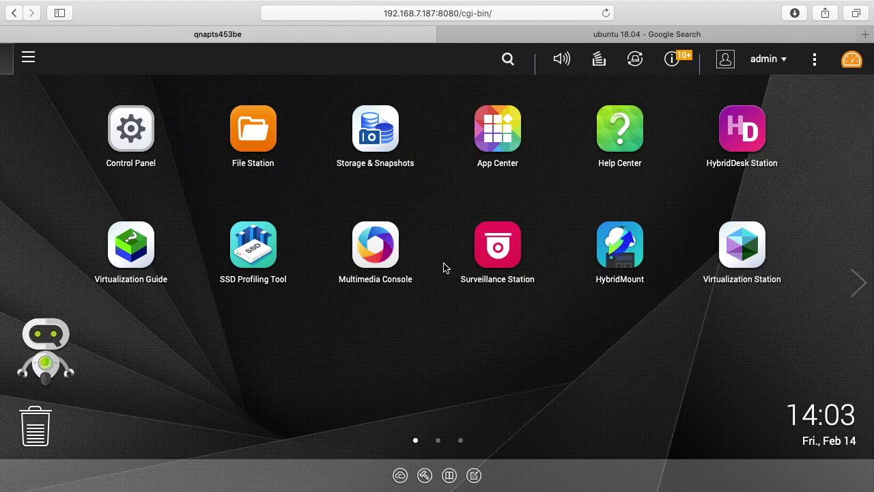
- Search App Center for 'download' and install Download Station from its details page
{"action": "left_click", "coordinate": [489, 147]}
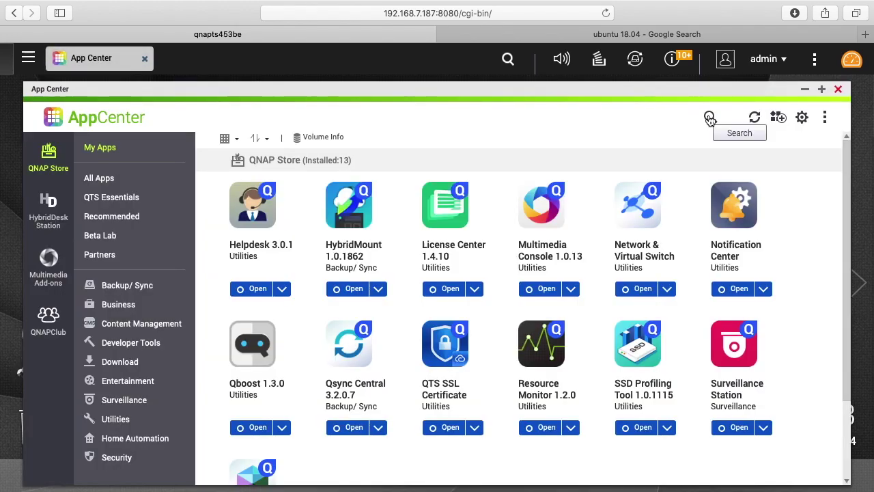
{"action": "left_click", "coordinate": [709, 119]}
{"action": "type", "text": "download"}
{"action": "key", "text": "Return"}
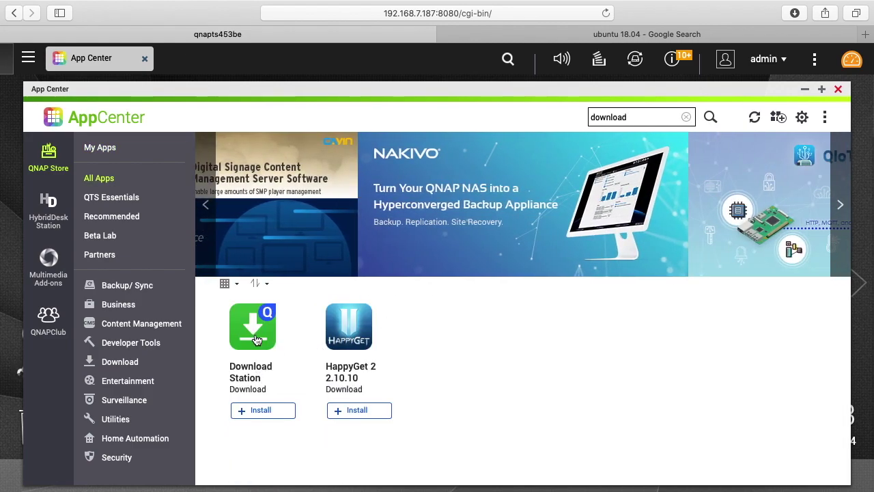
{"action": "left_click", "coordinate": [255, 339]}
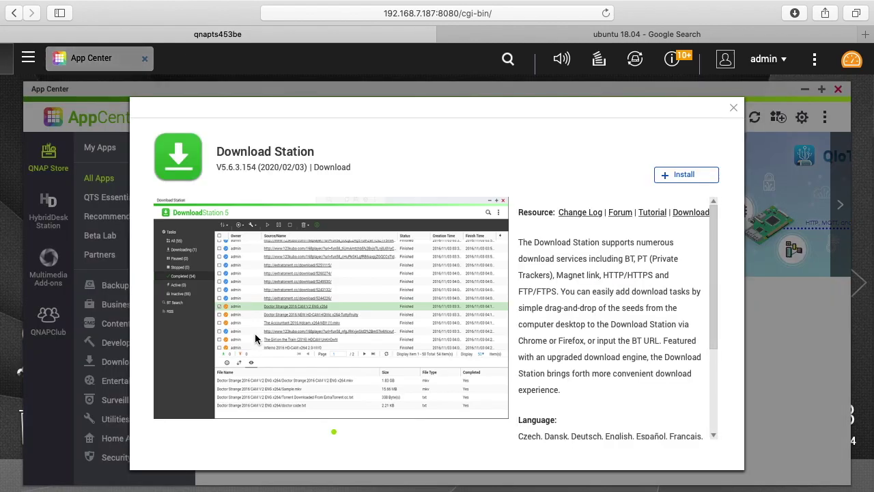
{"action": "left_click", "coordinate": [684, 179]}
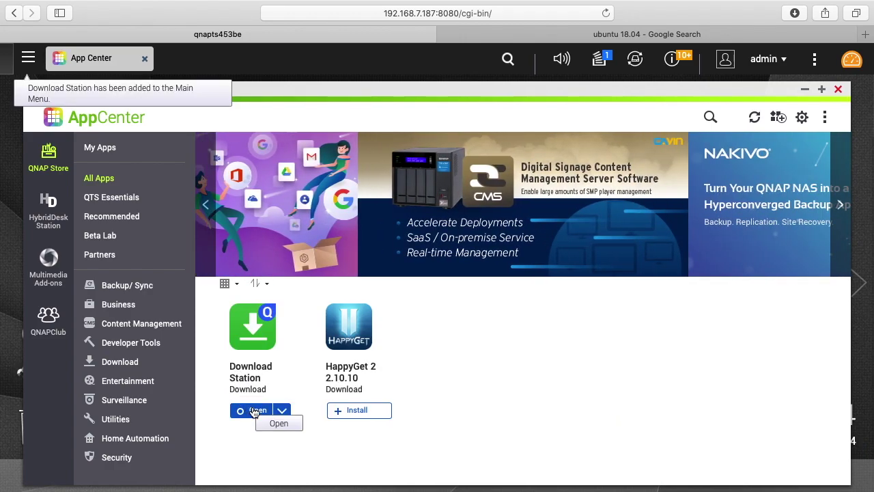
- Launch Download Station, close App Center, maximize the window and accept the BT software terms
{"action": "left_click", "coordinate": [254, 411]}
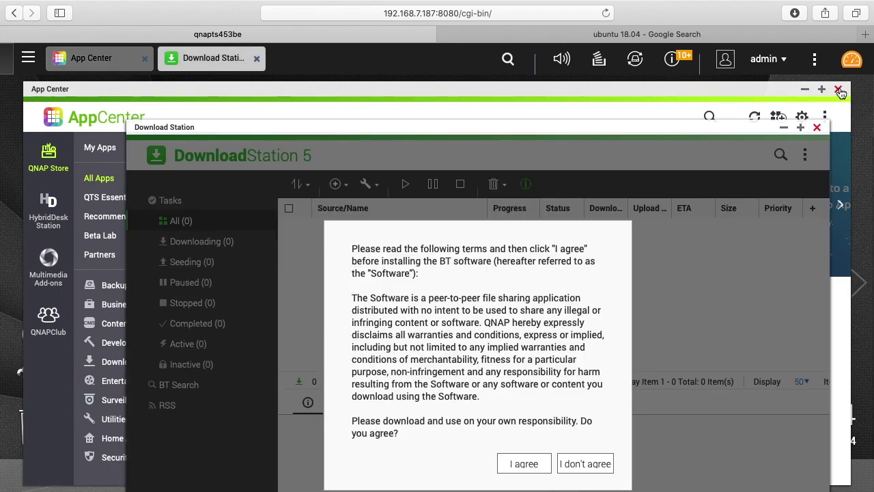
{"action": "left_click", "coordinate": [839, 90]}
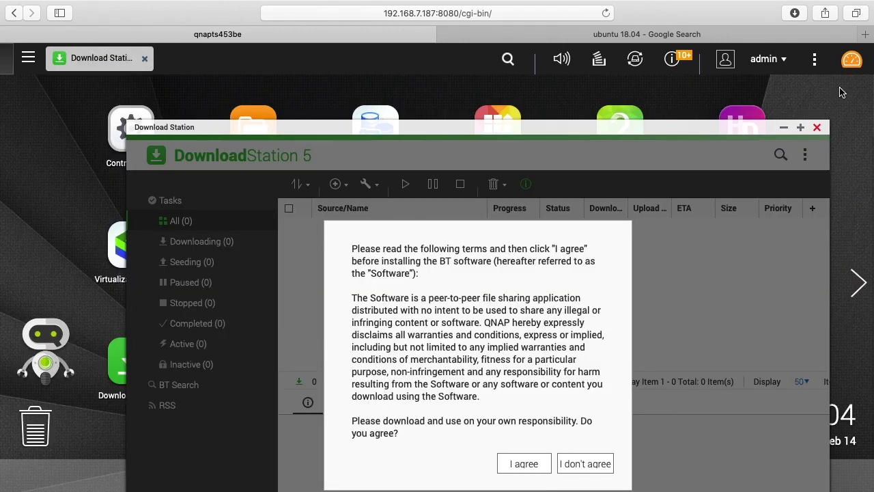
{"action": "double_click", "coordinate": [443, 130]}
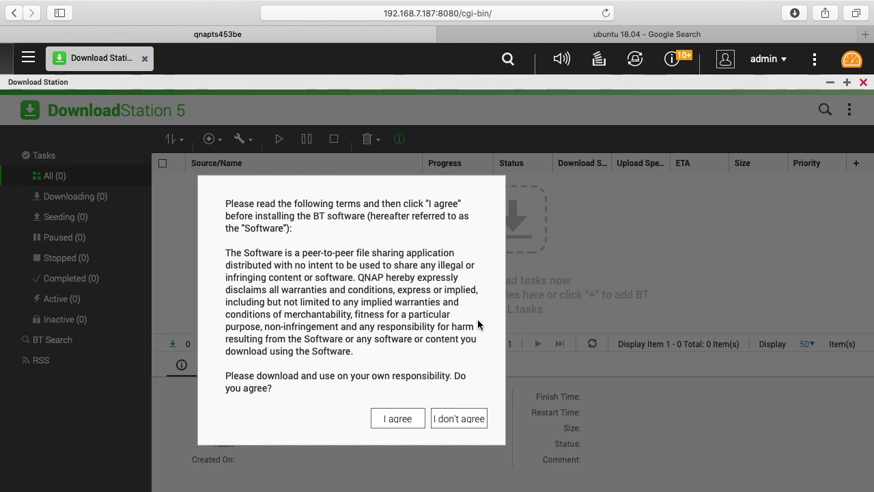
{"action": "left_click", "coordinate": [396, 418]}
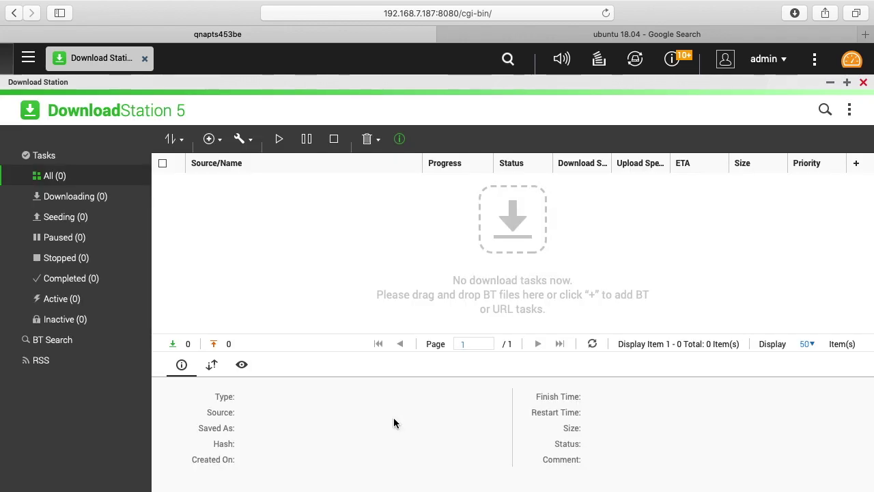
- Look through the toolbar menus, then choose to add a new task from a URL
{"action": "left_click", "coordinate": [173, 140]}
{"action": "left_click", "coordinate": [208, 139]}
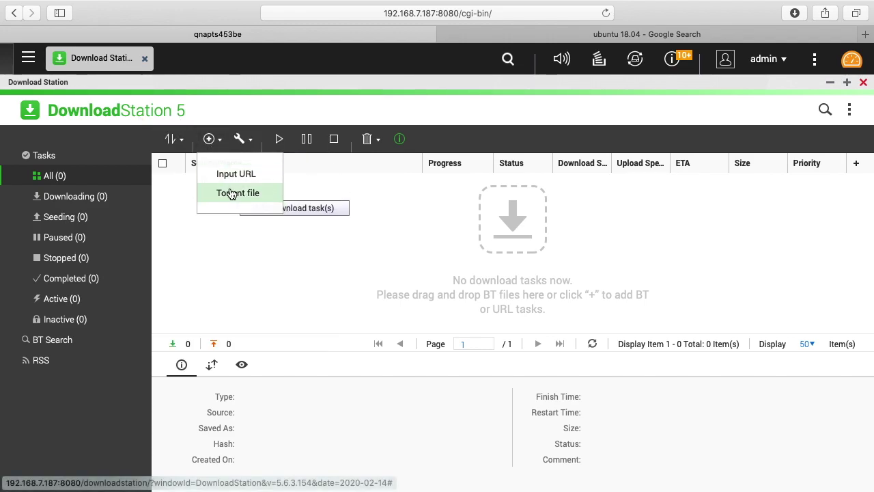
{"action": "left_click", "coordinate": [242, 138]}
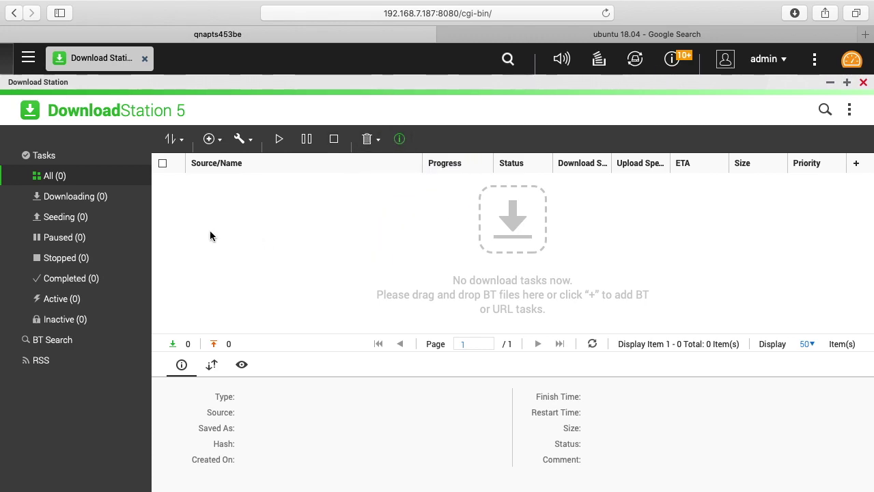
{"action": "left_click", "coordinate": [172, 138]}
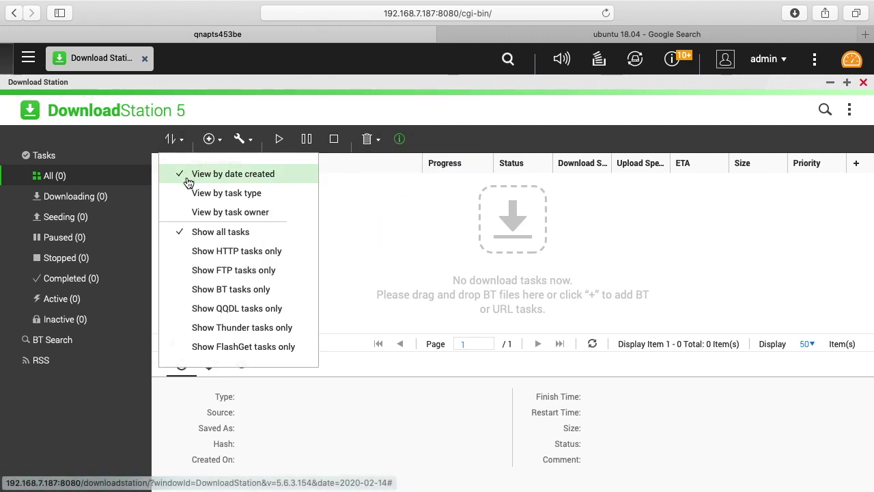
{"action": "left_click", "coordinate": [210, 139]}
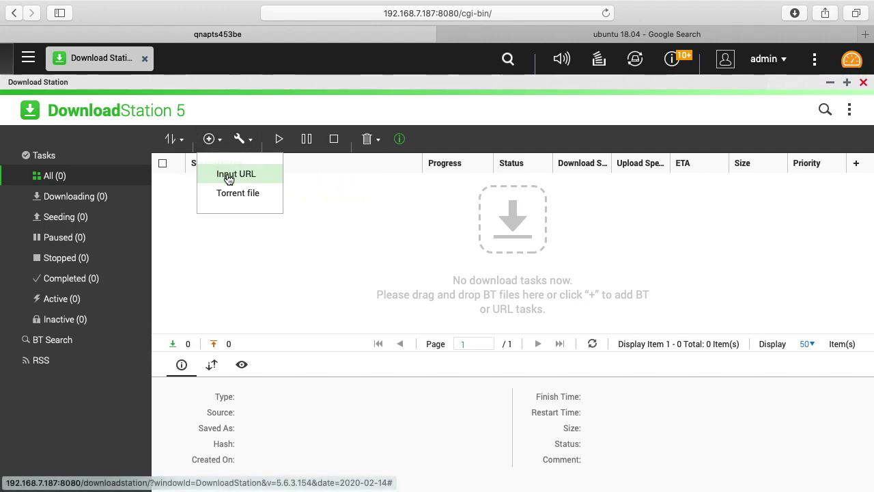
{"action": "left_click", "coordinate": [229, 175]}
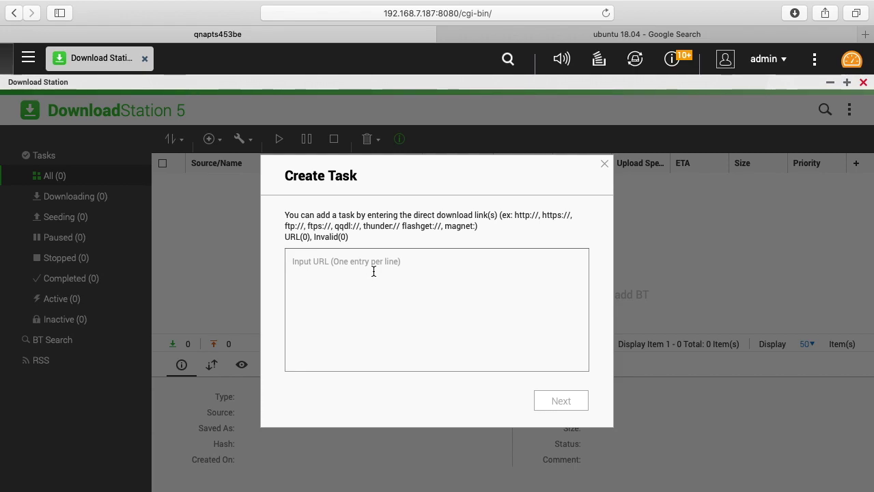
- Go to the Ubuntu 18.04.4 Desktop download page, cancel the local download and copy the ISO link
{"action": "left_click", "coordinate": [621, 34]}
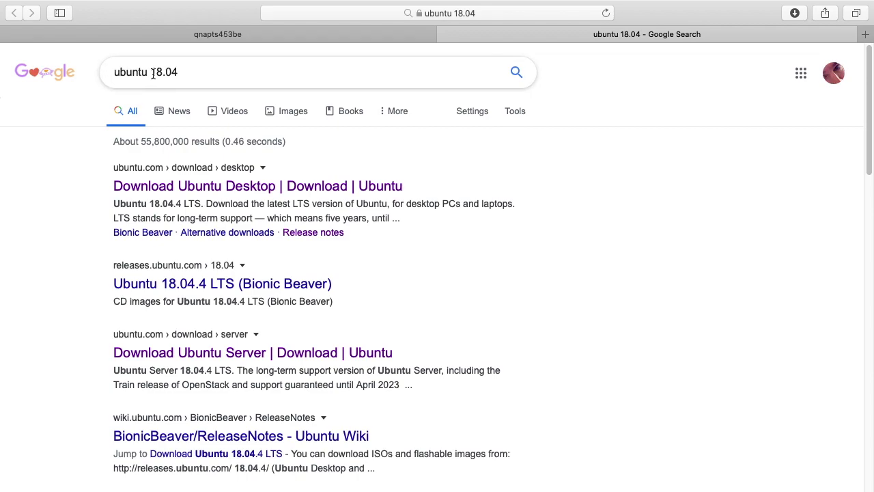
{"action": "left_click", "coordinate": [186, 191]}
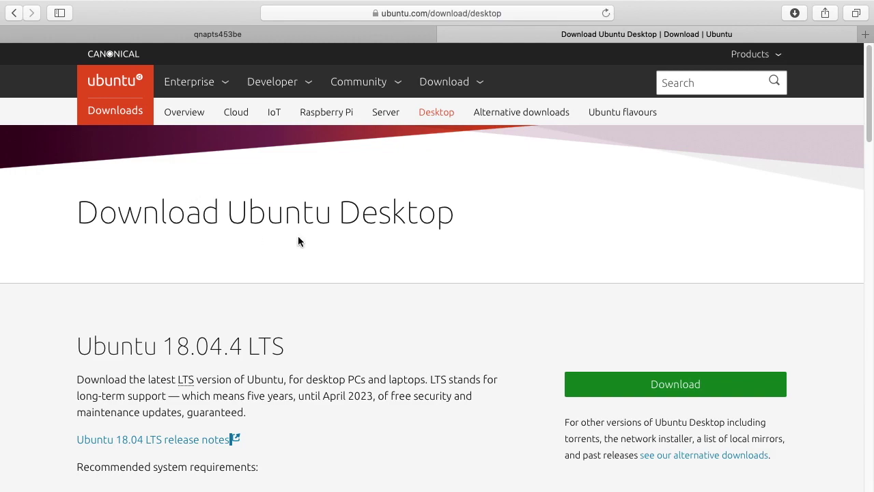
{"action": "left_click", "coordinate": [631, 386]}
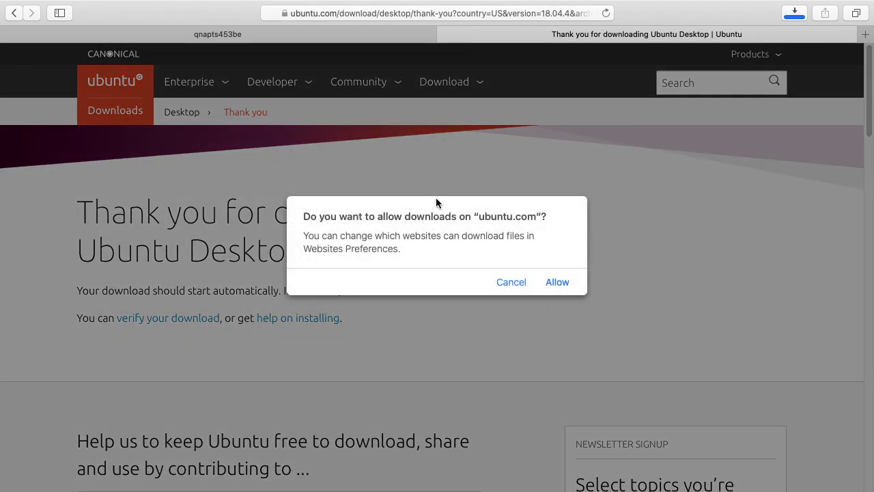
{"action": "left_click", "coordinate": [513, 284]}
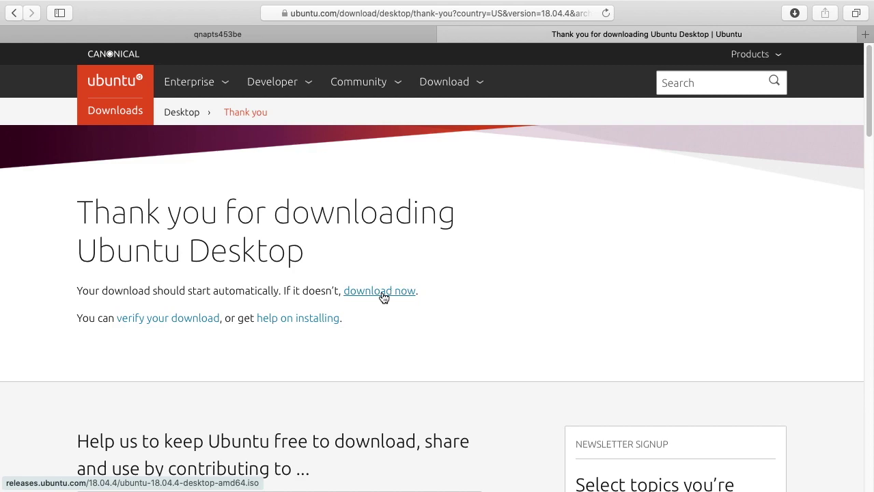
{"action": "right_click", "coordinate": [383, 297]}
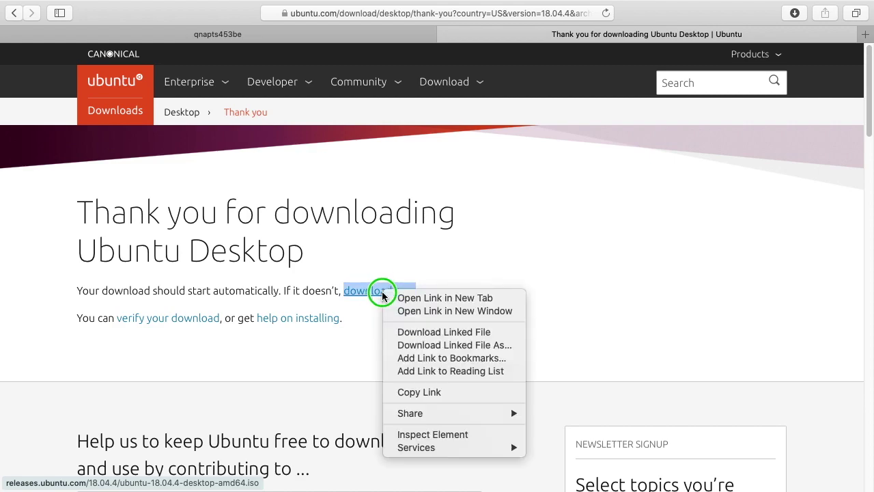
{"action": "left_click", "coordinate": [415, 392]}
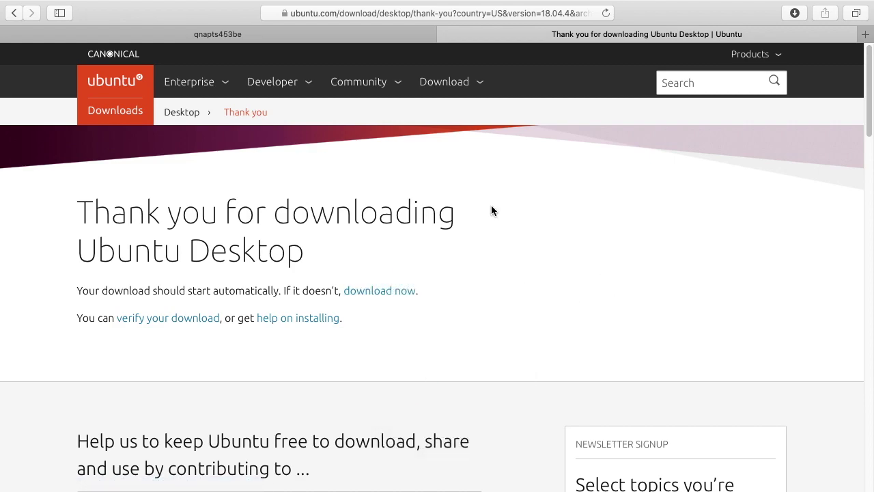
- Paste the Ubuntu ISO link into the Create Task URL box on the NAS tab
{"action": "left_click", "coordinate": [294, 36]}
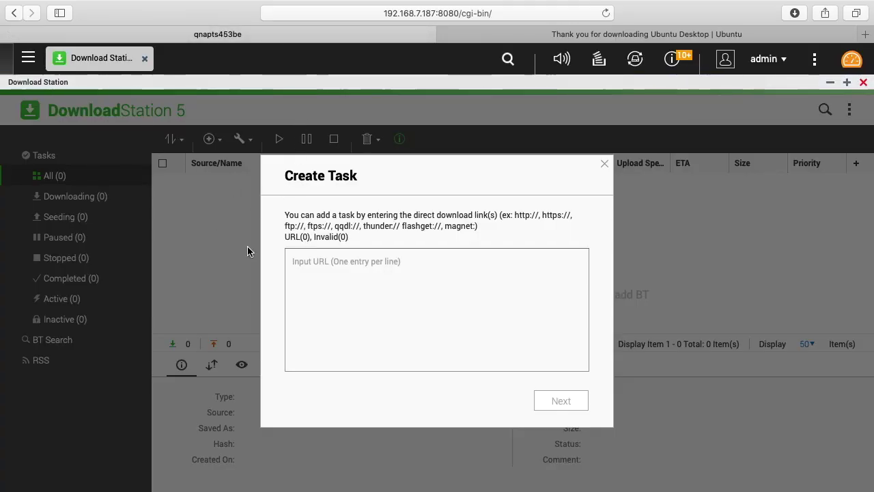
{"action": "right_click", "coordinate": [318, 265]}
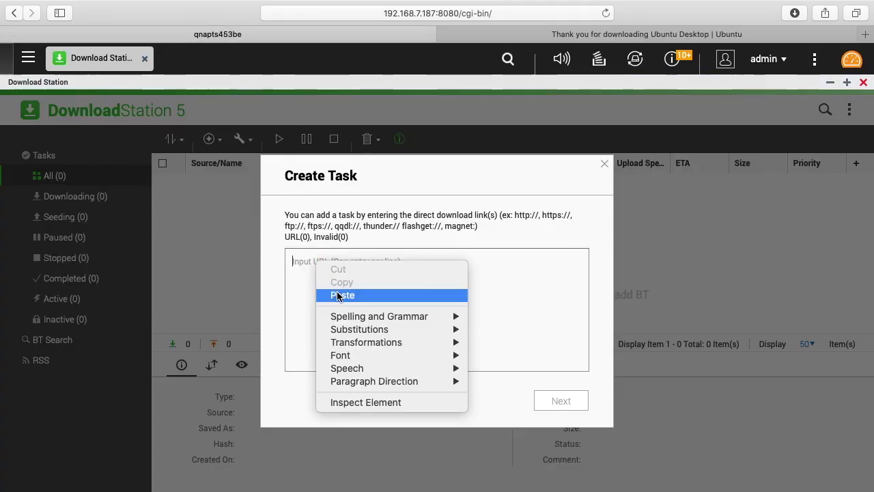
{"action": "left_click", "coordinate": [338, 295]}
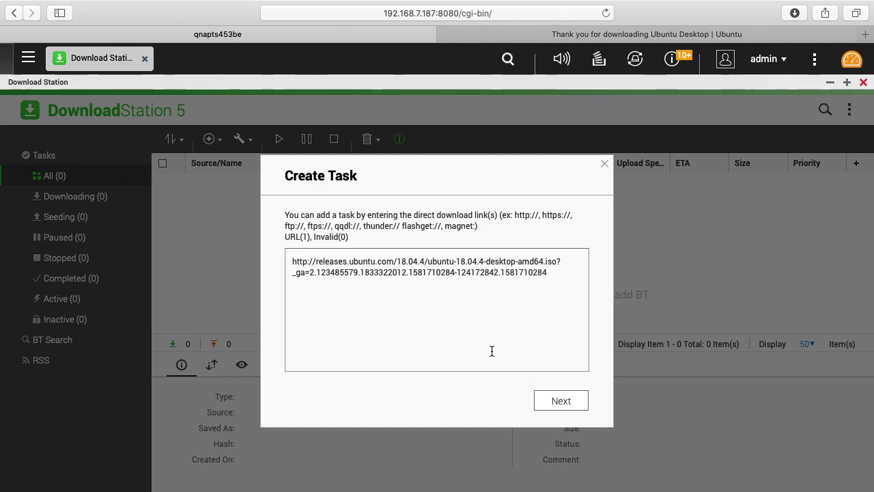
- Set temporary and completed download folders to Public, keep credentials at No, and create the task
{"action": "left_click", "coordinate": [554, 400]}
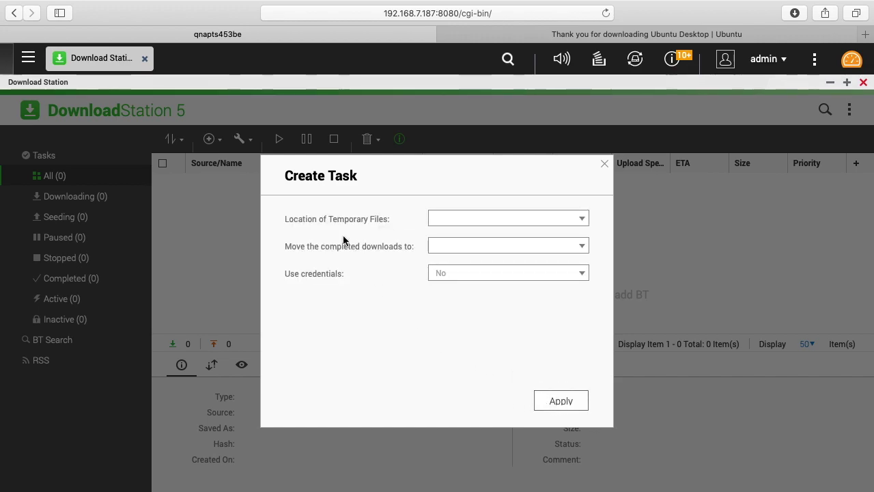
{"action": "left_click", "coordinate": [581, 218]}
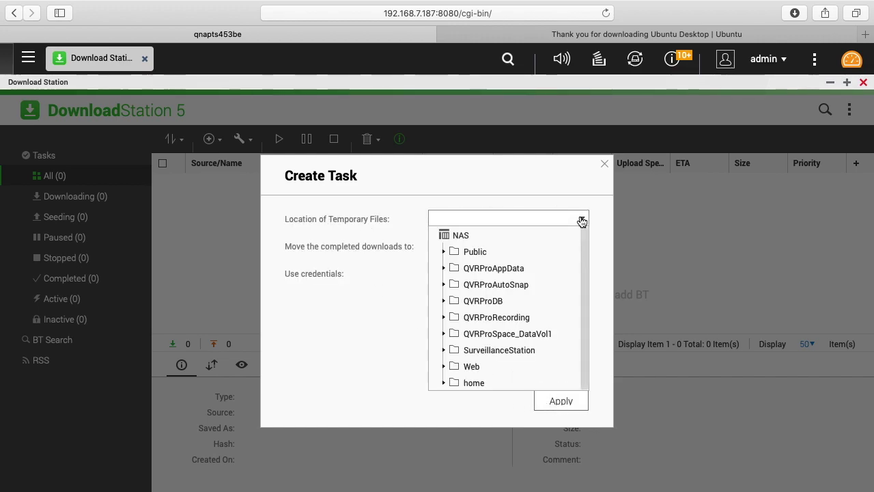
{"action": "left_click", "coordinate": [471, 251]}
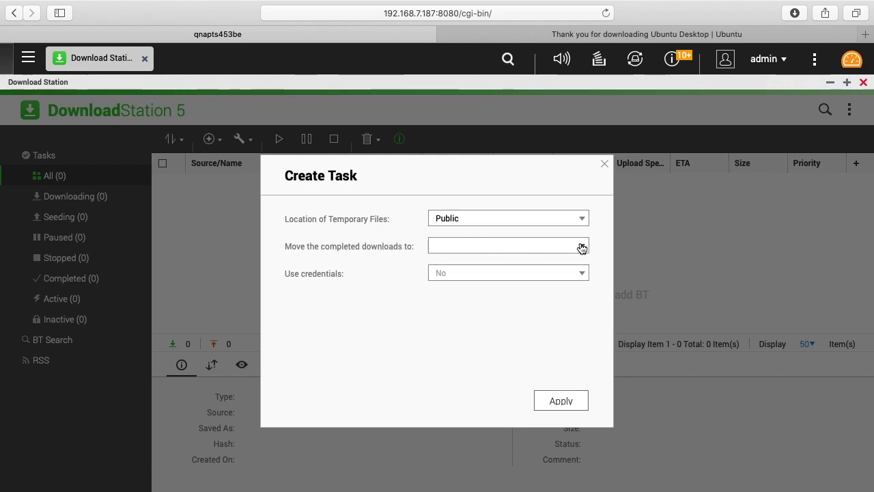
{"action": "left_click", "coordinate": [582, 248]}
{"action": "left_click", "coordinate": [461, 280]}
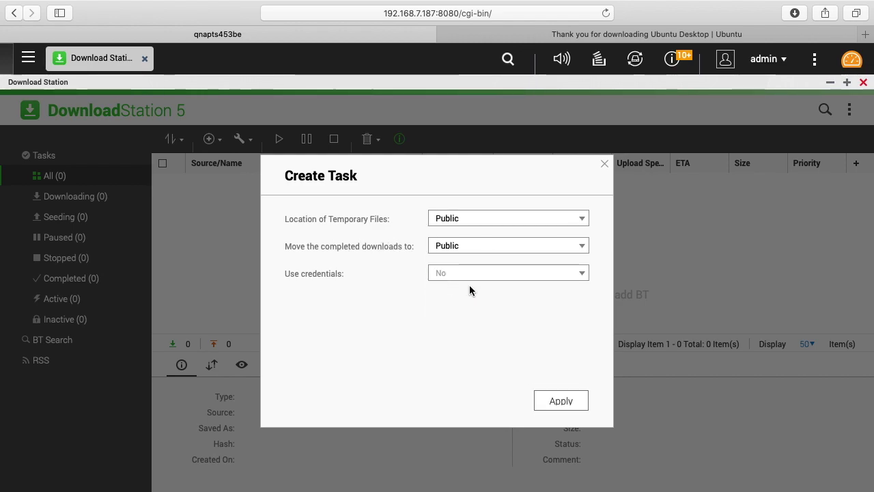
{"action": "left_click", "coordinate": [577, 275]}
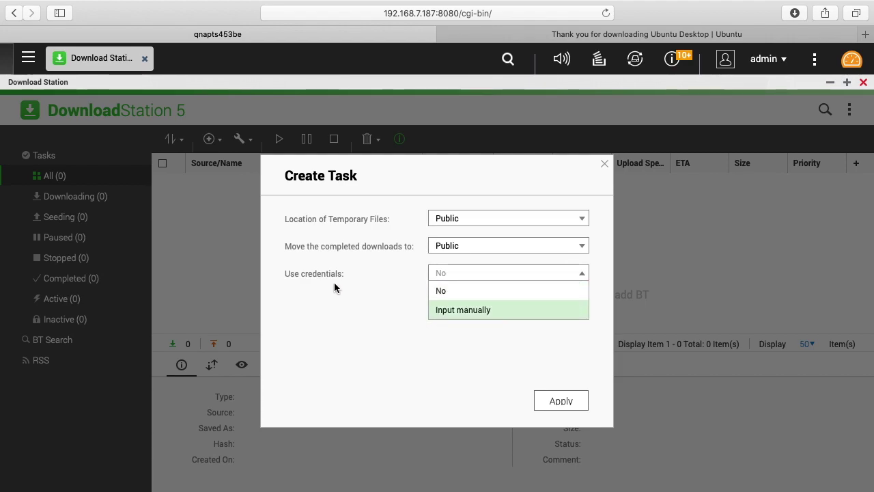
{"action": "left_click", "coordinate": [380, 325]}
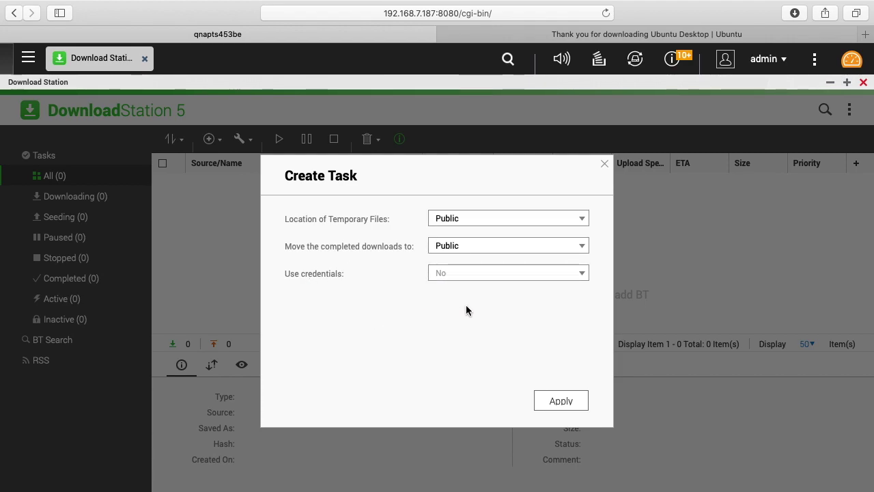
{"action": "left_click", "coordinate": [557, 403]}
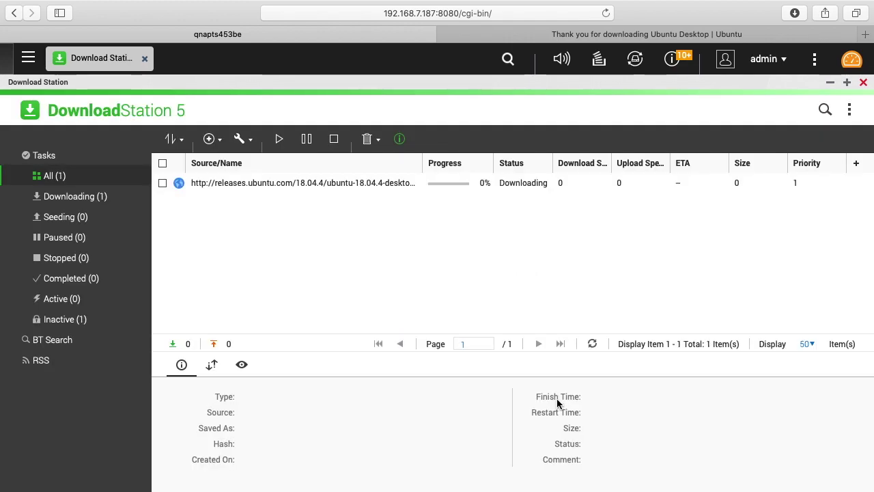
- Reopen the Input URL Create Task dialog, then dismiss it without adding another task
{"action": "mouse_move", "coordinate": [424, 179]}
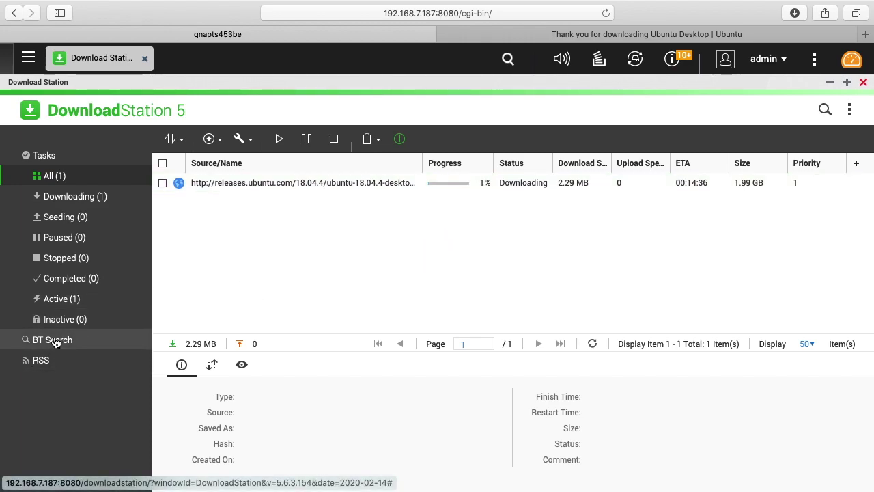
{"action": "left_click", "coordinate": [212, 140]}
{"action": "left_click", "coordinate": [241, 176]}
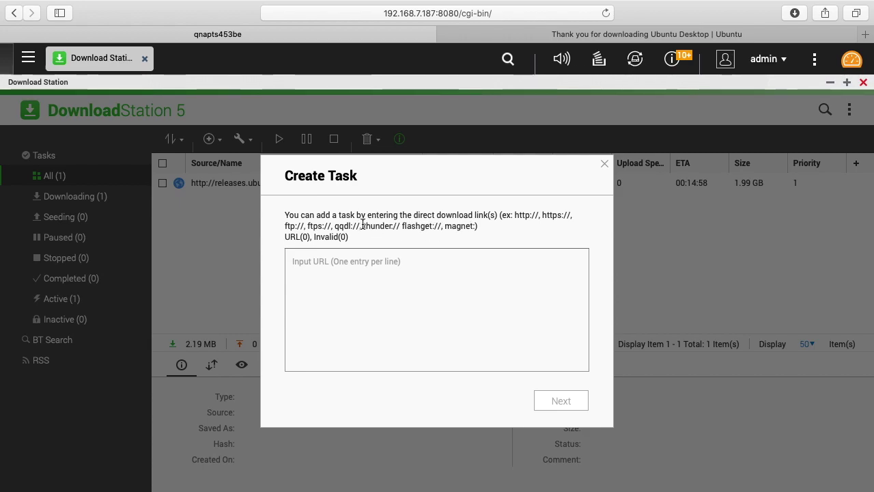
{"action": "left_click", "coordinate": [604, 163]}
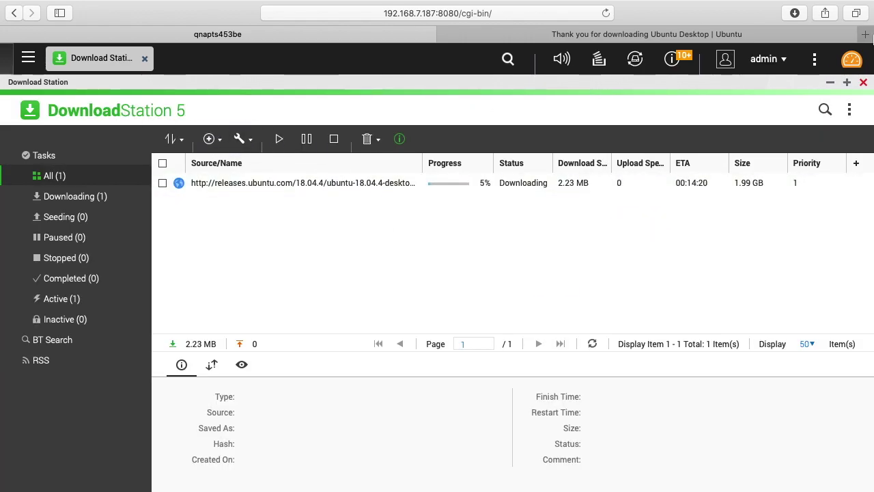
- Close and relaunch Download Station to check the Ubuntu ISO download progress
{"action": "left_click", "coordinate": [863, 82]}
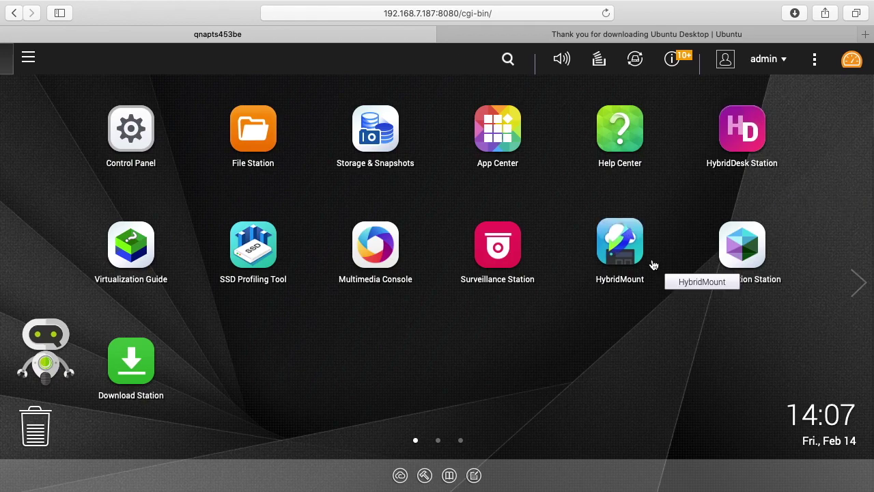
{"action": "left_click", "coordinate": [126, 363]}
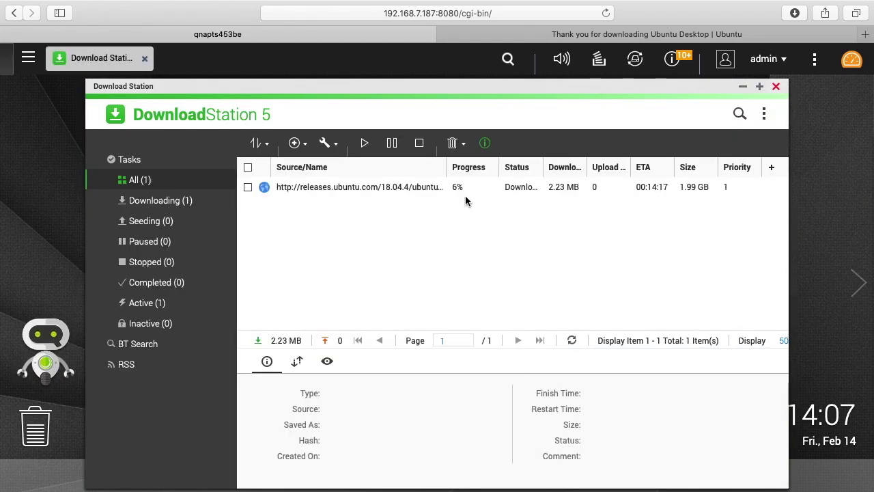